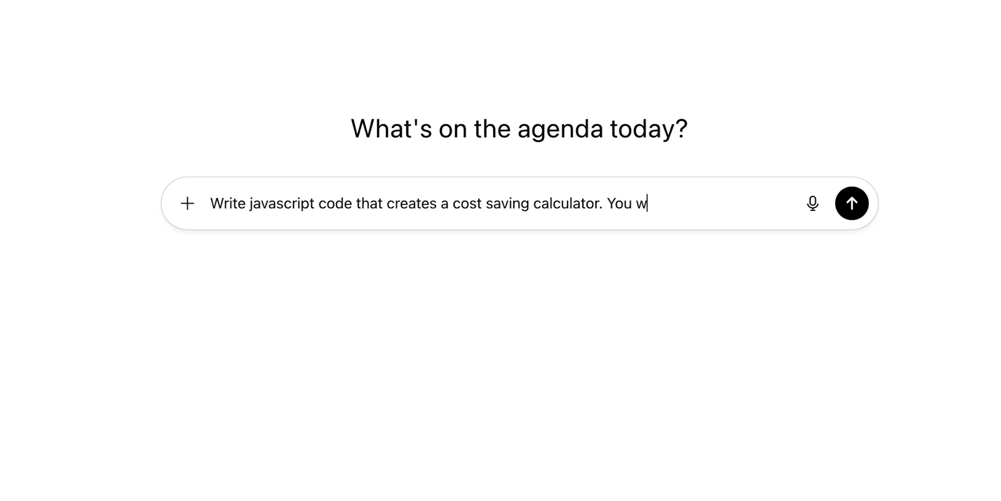
Step: Write the ChatGPT request for a golf-trip savings calculator script and paste in the content
text(ill target and a)
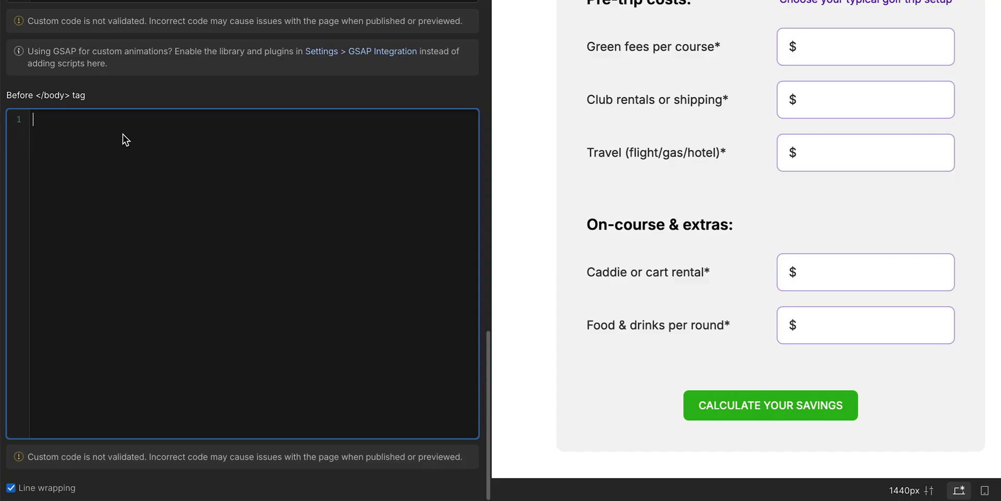
key(ctrl+v)
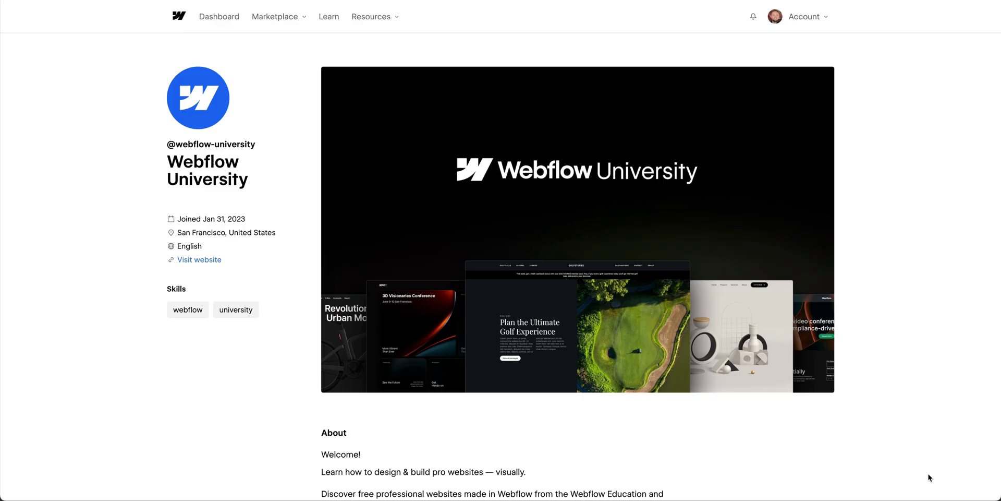
Step: Scroll the Webflow University Marketplace profile down to its Sites grid
scroll(929, 477, down, 1)
scroll(929, 477, down, 4)
scroll(929, 477, down, 6)
scroll(929, 478, down, 2)
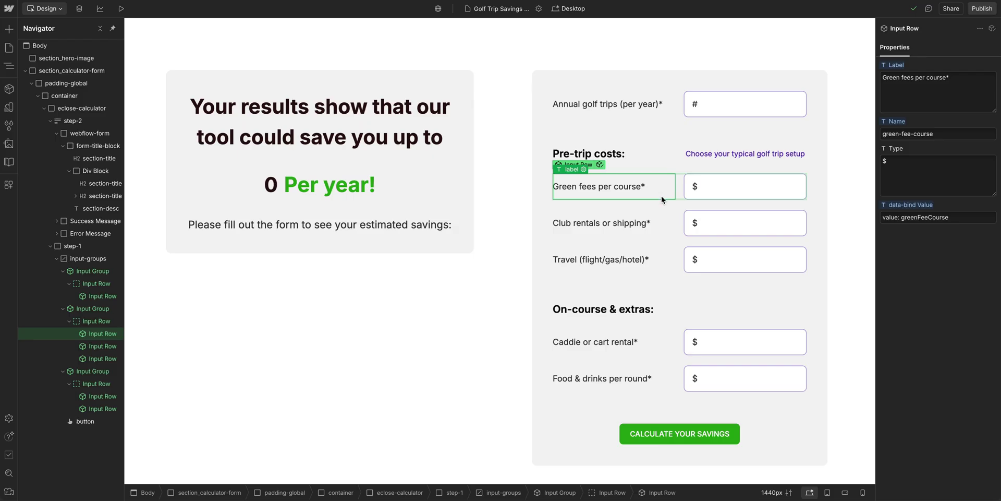
Step: Read the IDs of the Club rentals and Travel inputs, calculate button and savings heading
click(666, 224)
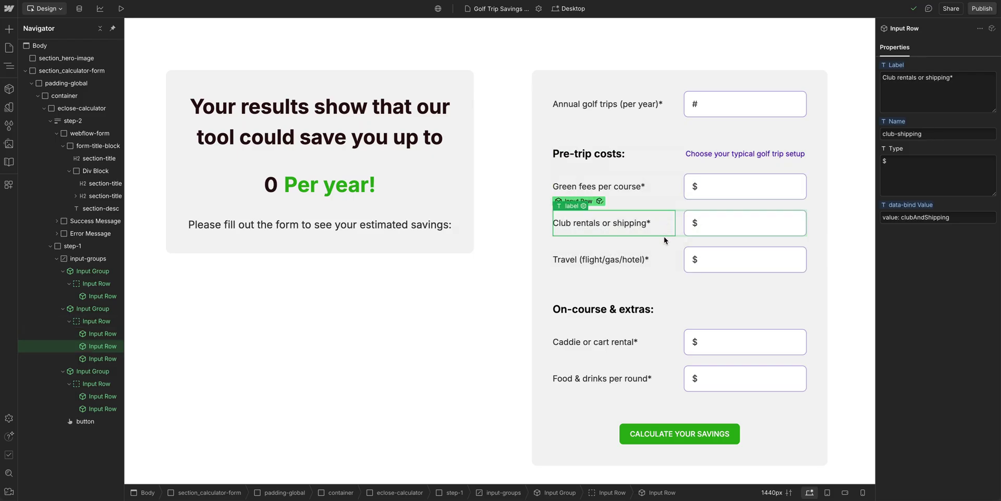
click(665, 257)
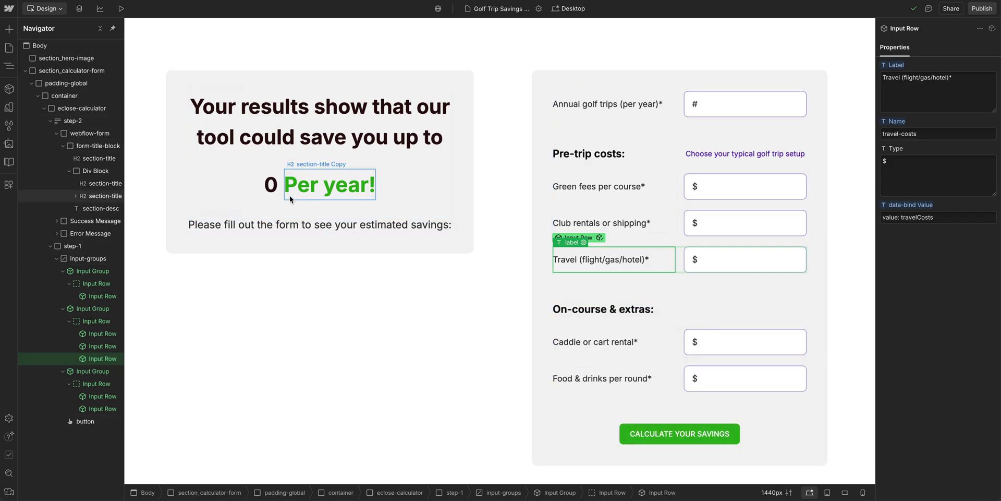
click(275, 187)
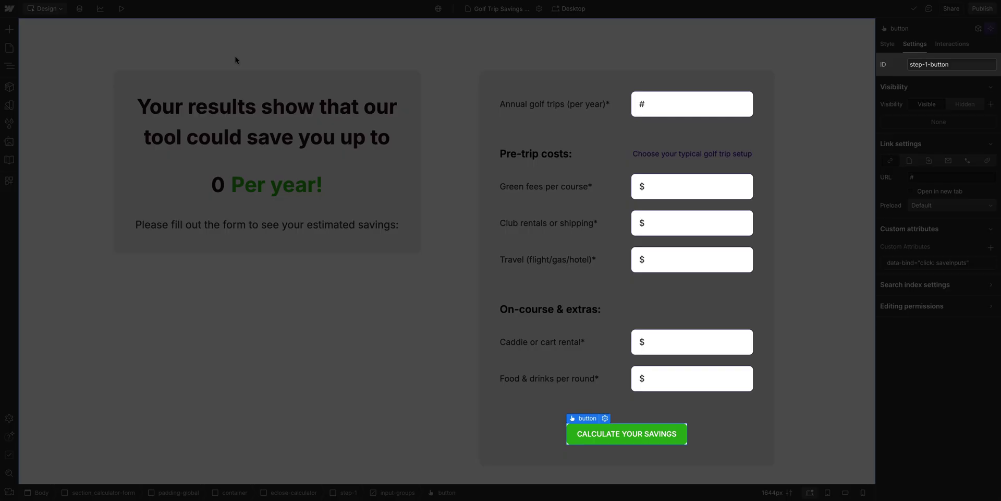
click(217, 184)
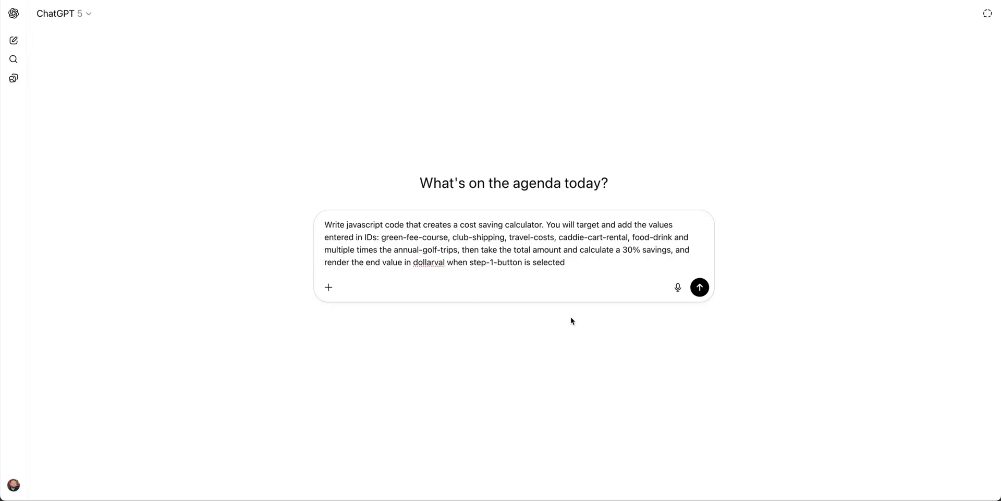
Step: Send the calculator prompt to ChatGPT and copy the returned JavaScript
click(700, 293)
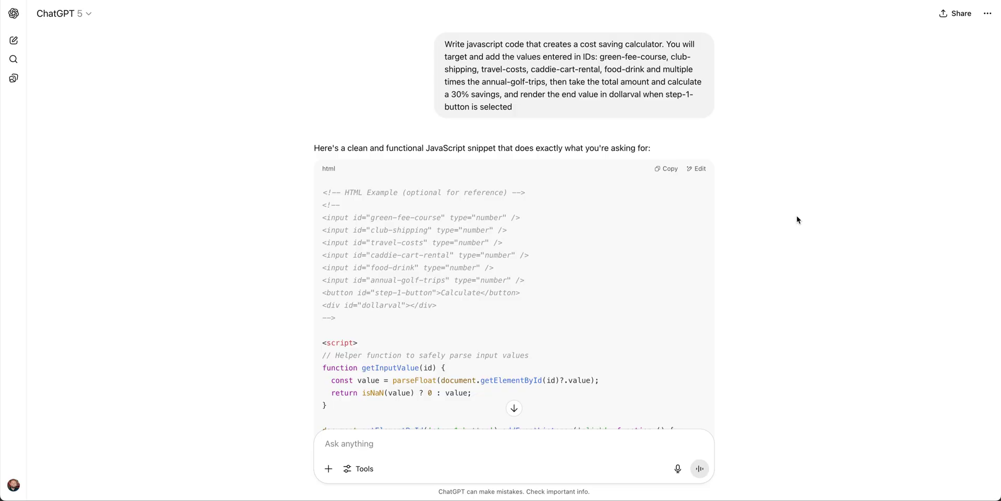
click(670, 169)
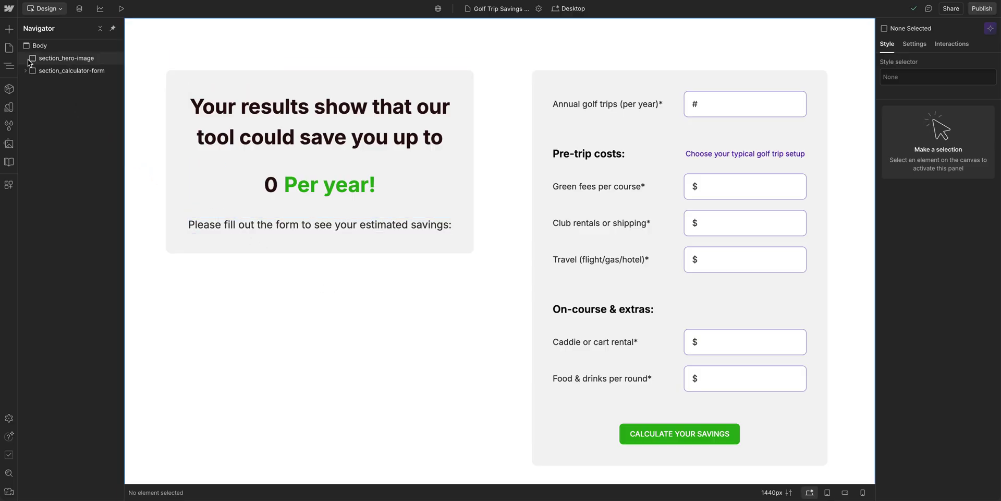
Step: Paste the script into the Golf Trip Savings Calculator page's Before </body> code and save
click(10, 48)
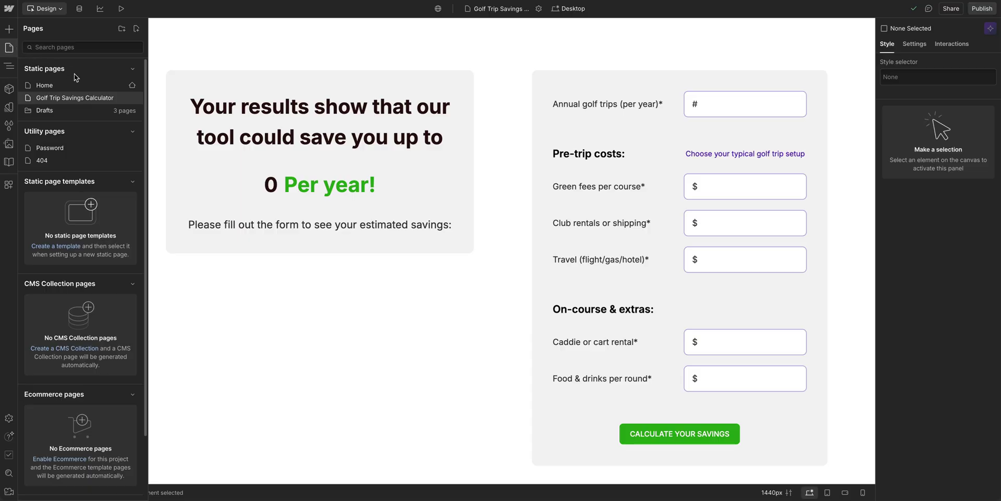
click(132, 99)
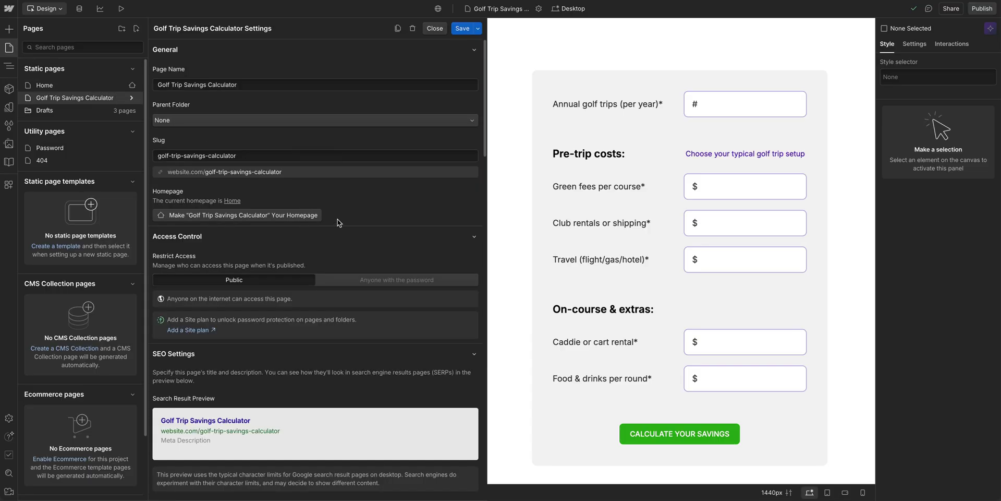
scroll(349, 228, down, 7)
scroll(350, 227, down, 5)
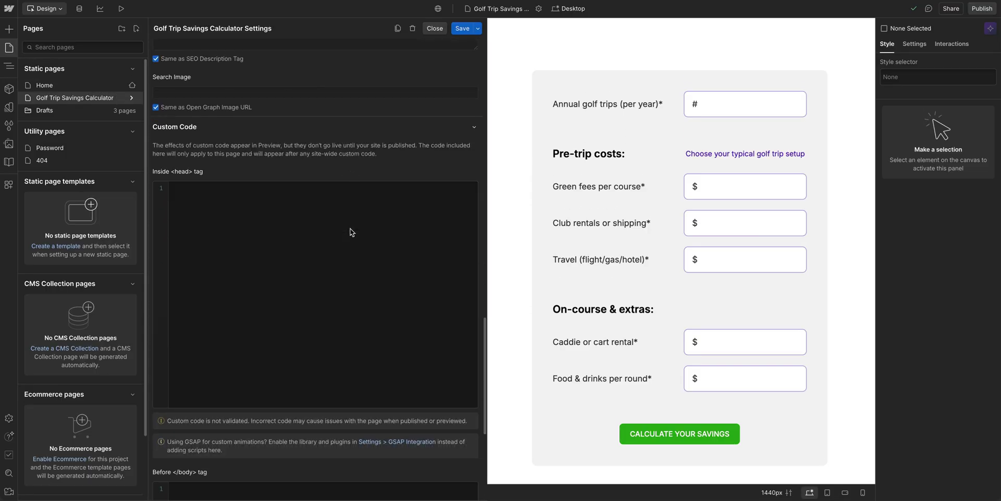
scroll(350, 227, down, 4)
click(288, 238)
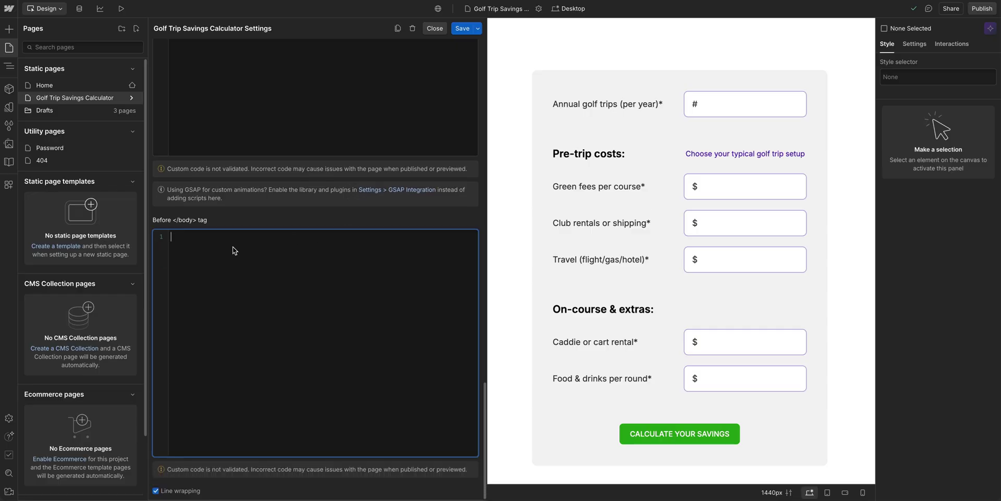
key(ctrl+v)
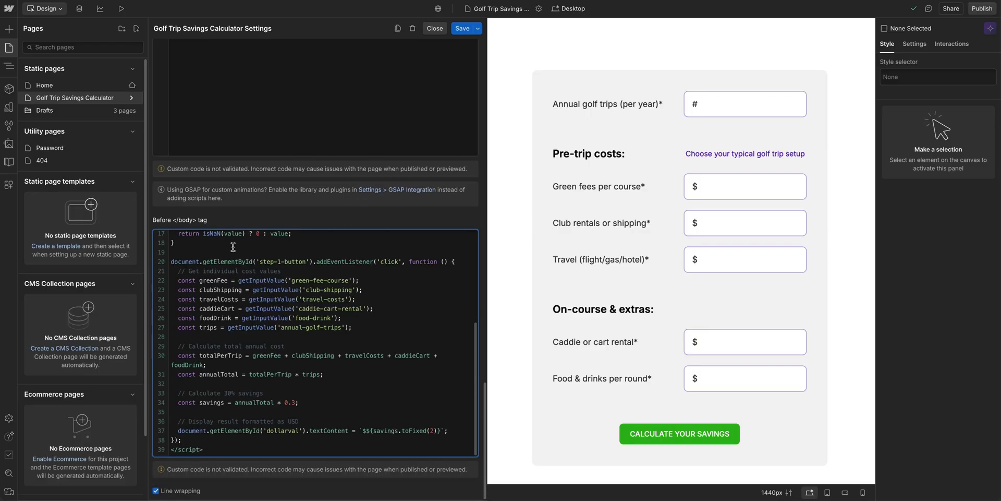
scroll(233, 246, up, 3)
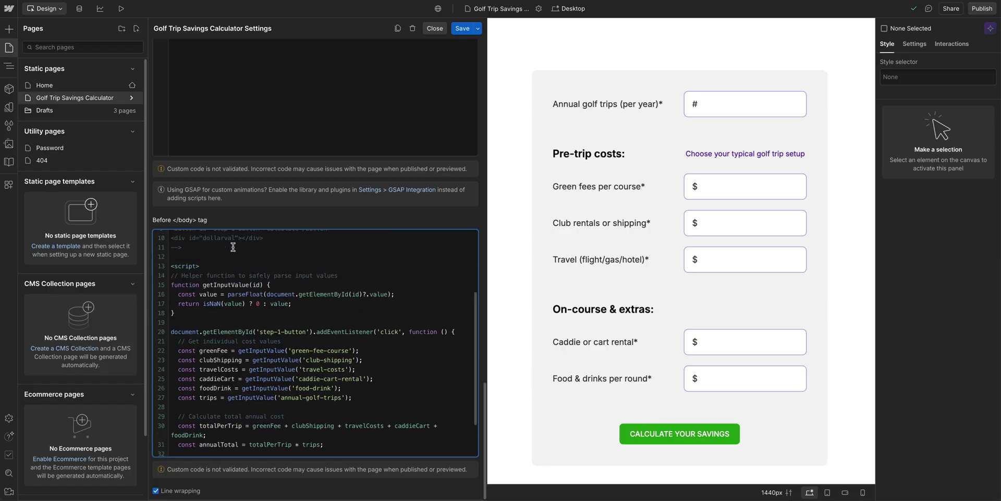
scroll(233, 247, up, 3)
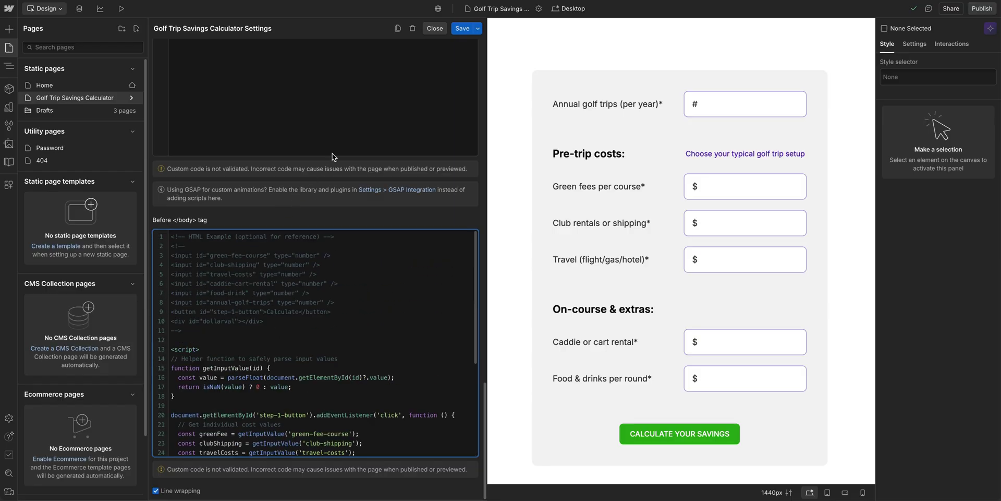
click(457, 30)
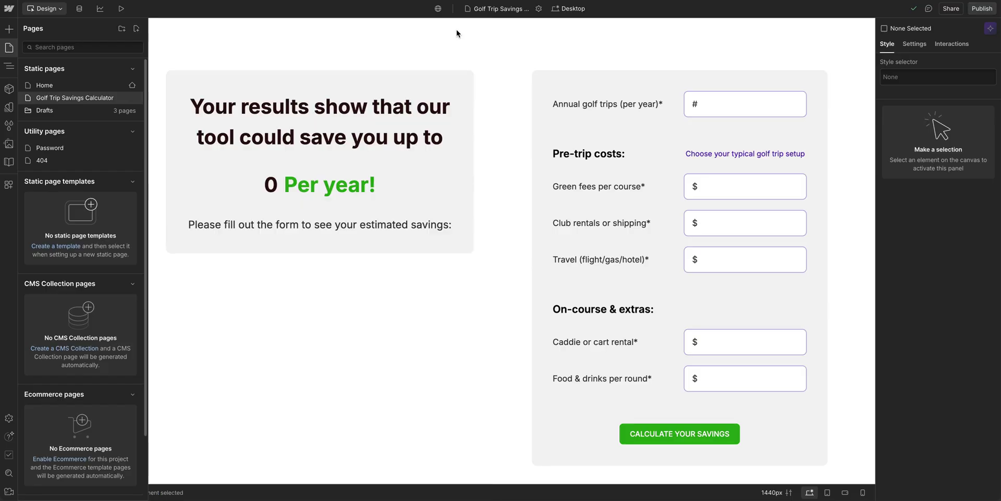
Step: Preview the calculator and enter 2 trips with costs 200, 300, 500, 150 and 2000
click(9, 48)
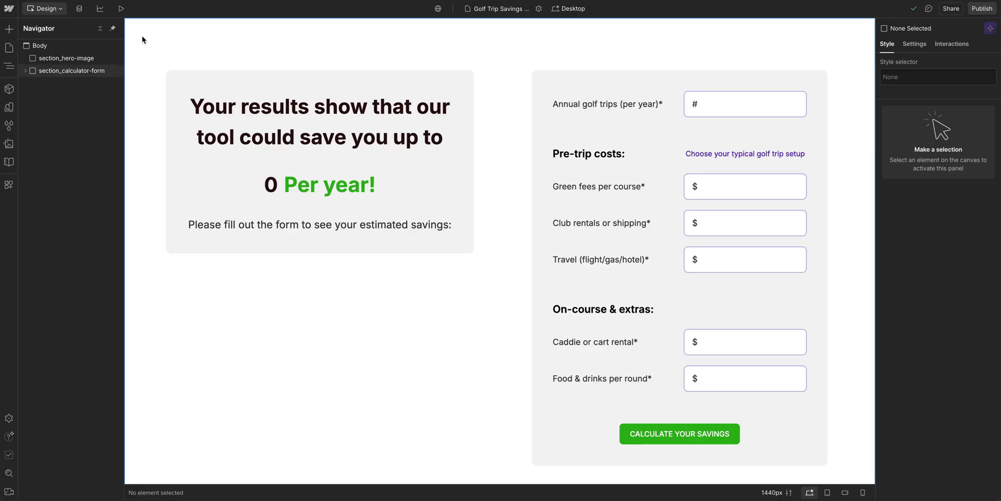
click(121, 8)
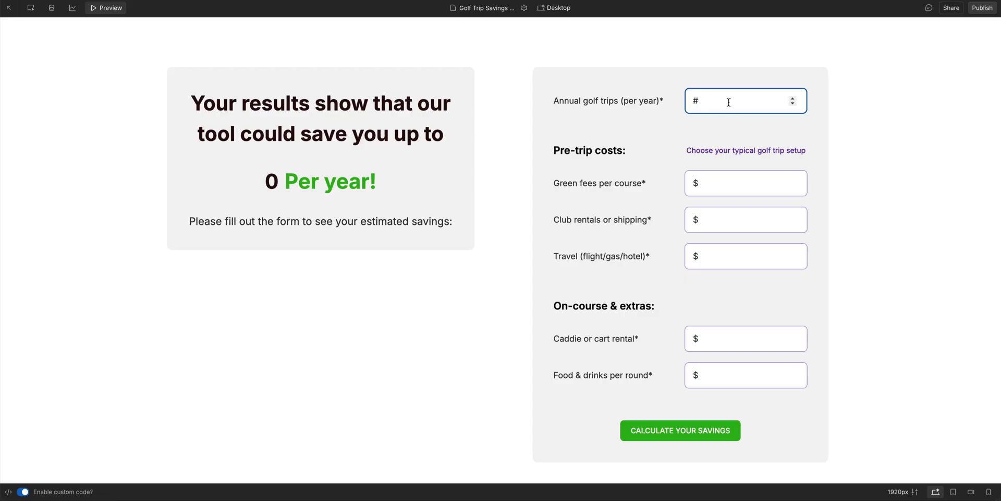
text(2)
click(728, 188)
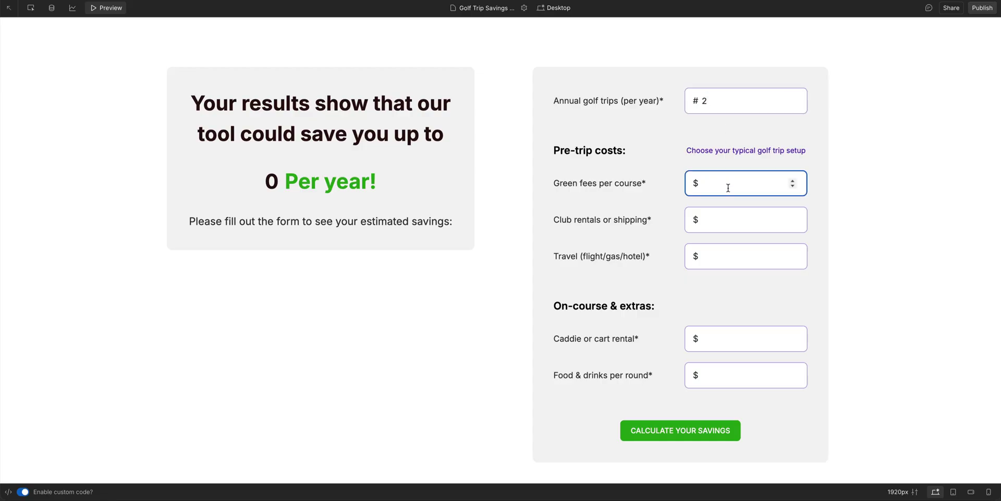
text(200)
click(730, 222)
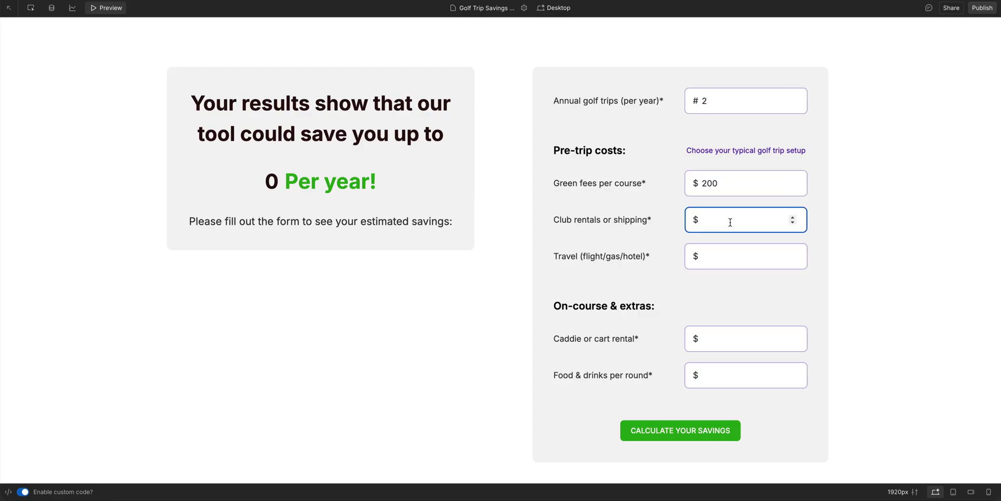
text(300)
click(730, 256)
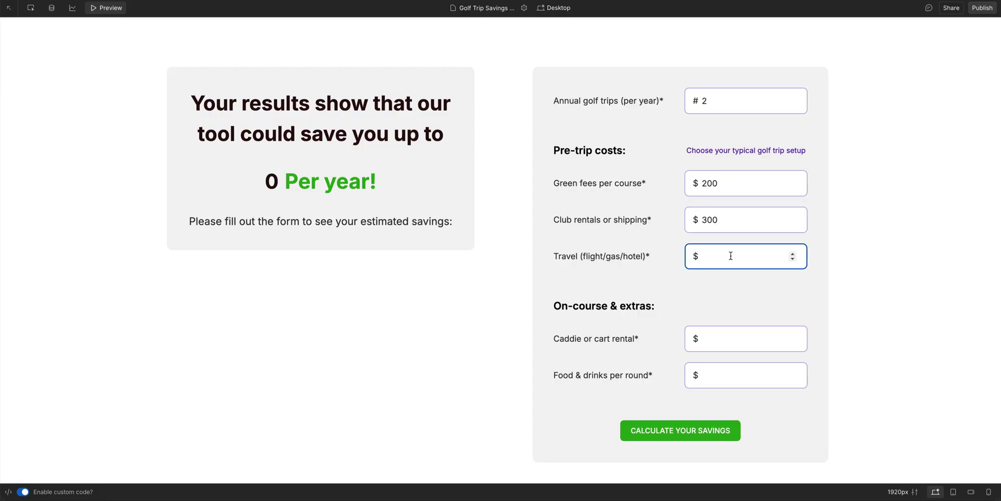
text(500)
click(727, 340)
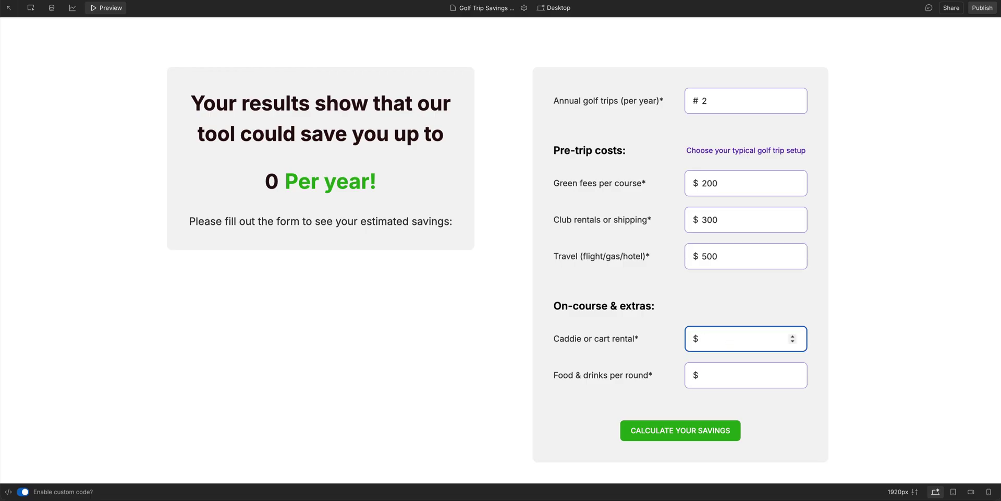
text(150)
click(730, 373)
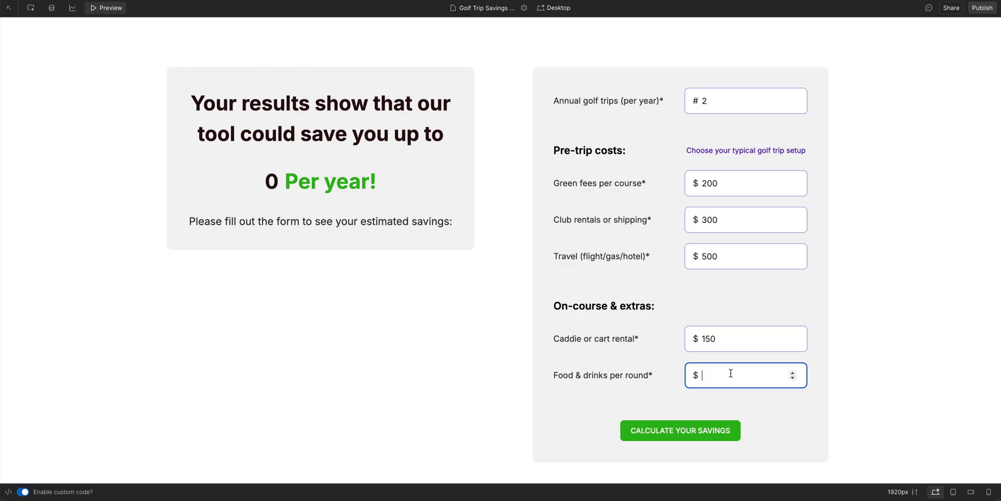
text(2000)
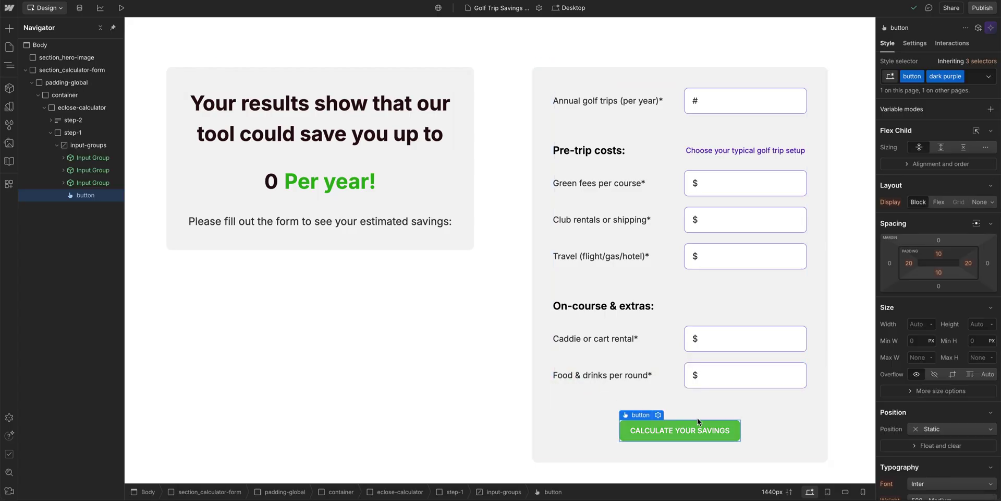
Step: Darken the button's Green is life colour variable to #2d5227
scroll(923, 284, down, 3)
scroll(923, 284, down, 3)
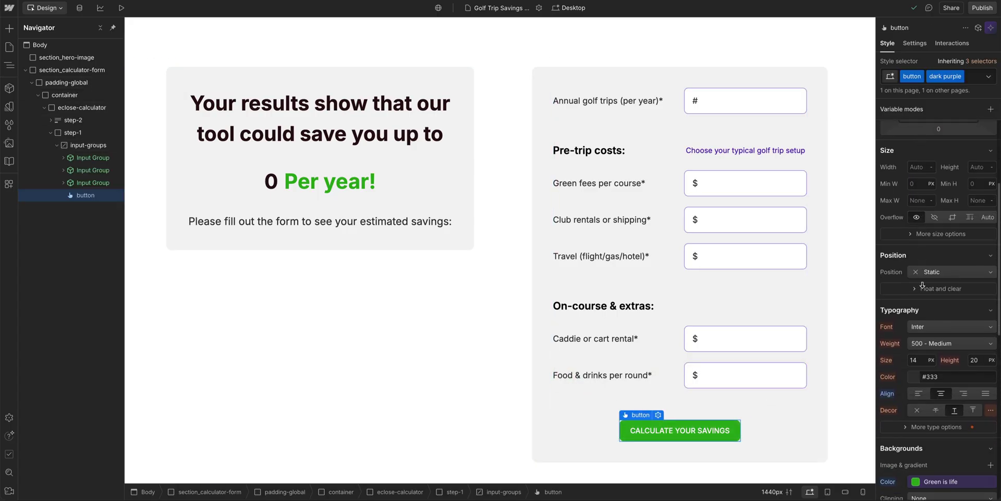
scroll(923, 285, down, 3)
click(991, 229)
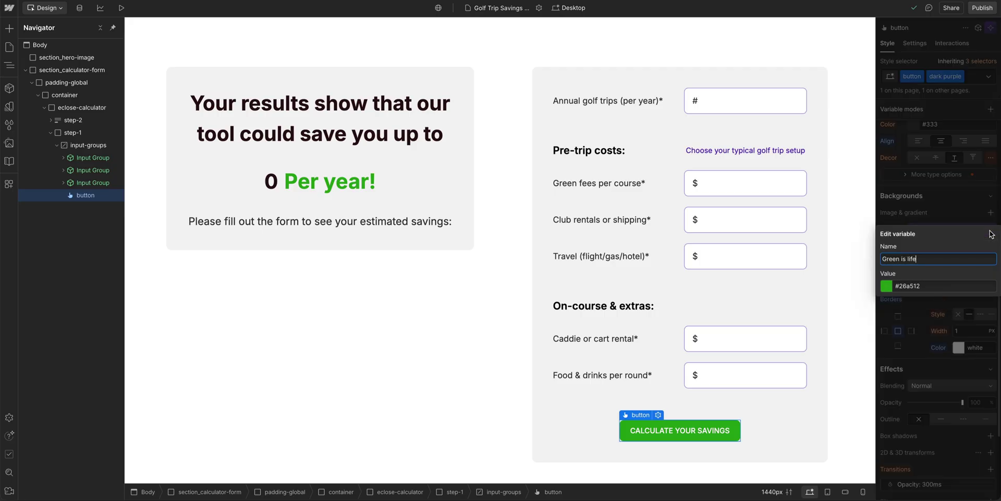
click(887, 286)
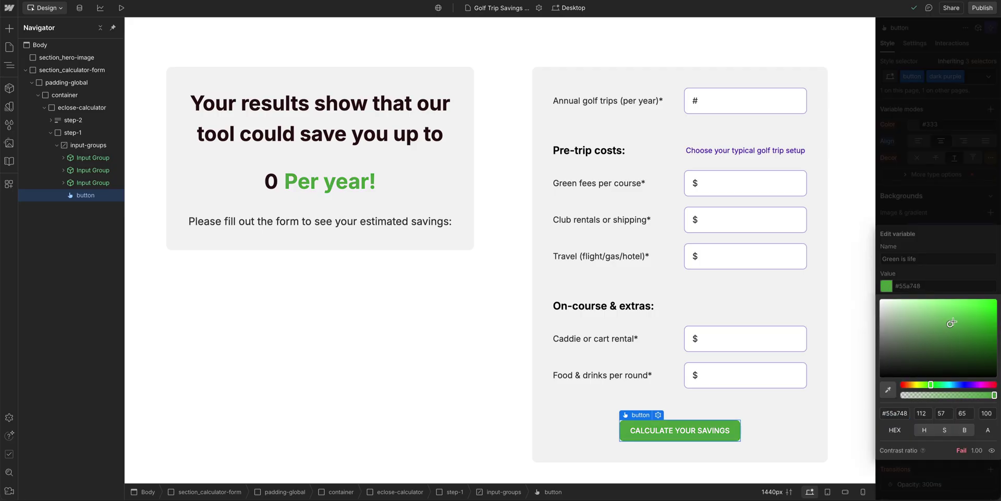
mouse_move(941, 326)
mouse_down()
mouse_move(973, 338)
mouse_move(909, 361)
mouse_up()
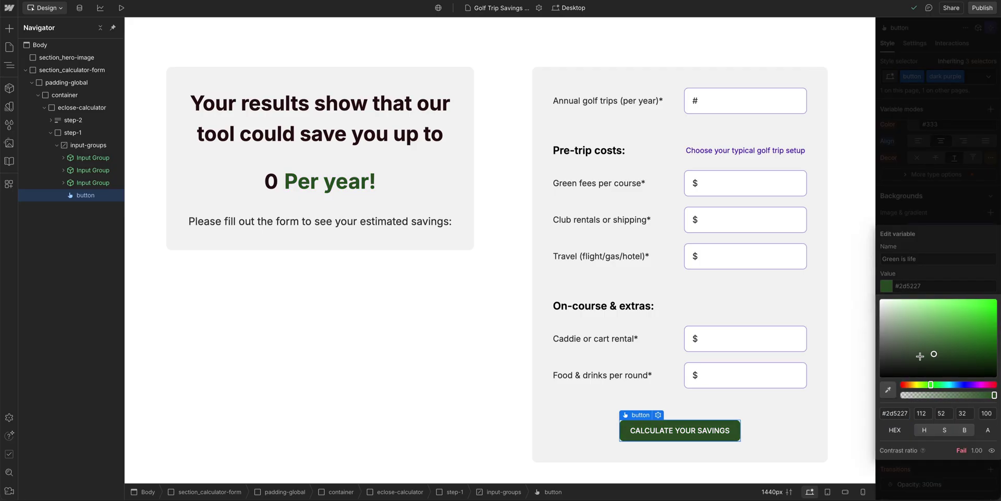